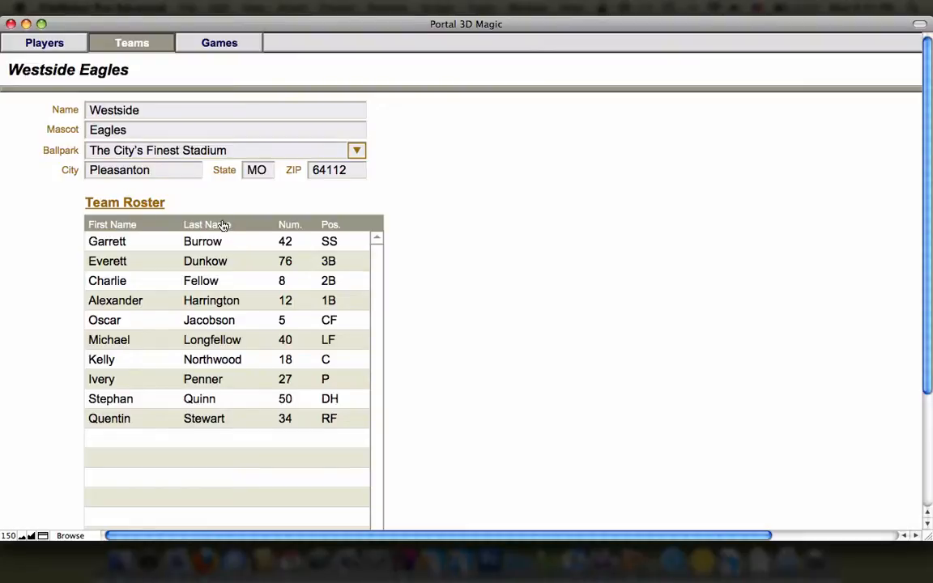
Sort the team roster by last name, first name, number and position, reversing the sort order on repeated columns
{"action": "left_click", "coordinate": [223, 226]}
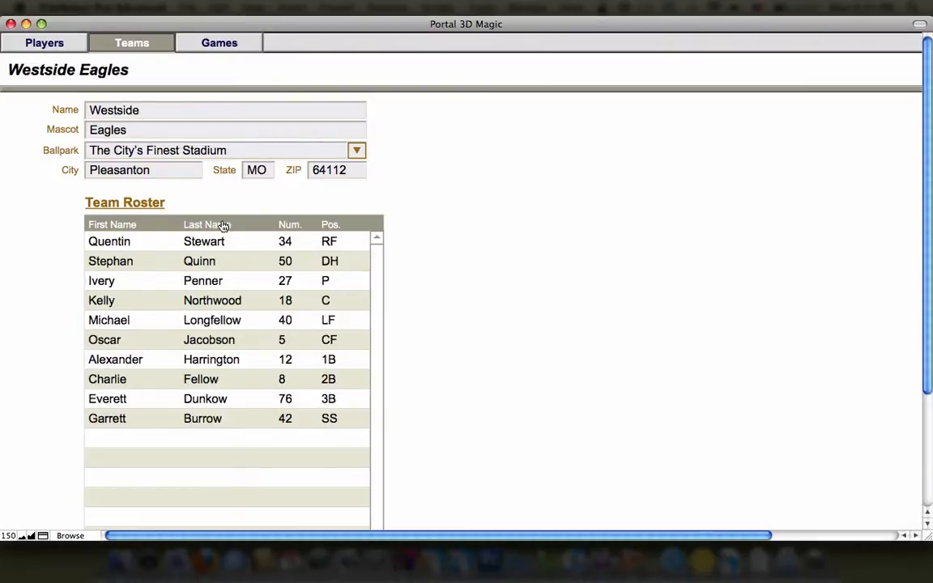
{"action": "left_click", "coordinate": [224, 226]}
{"action": "left_click", "coordinate": [228, 225]}
{"action": "left_click", "coordinate": [132, 226]}
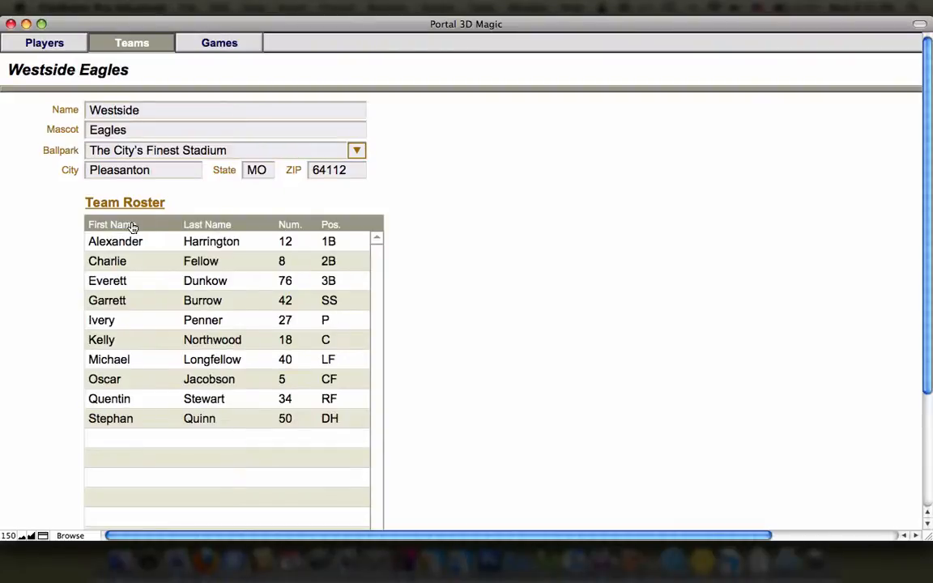
{"action": "left_click", "coordinate": [131, 226]}
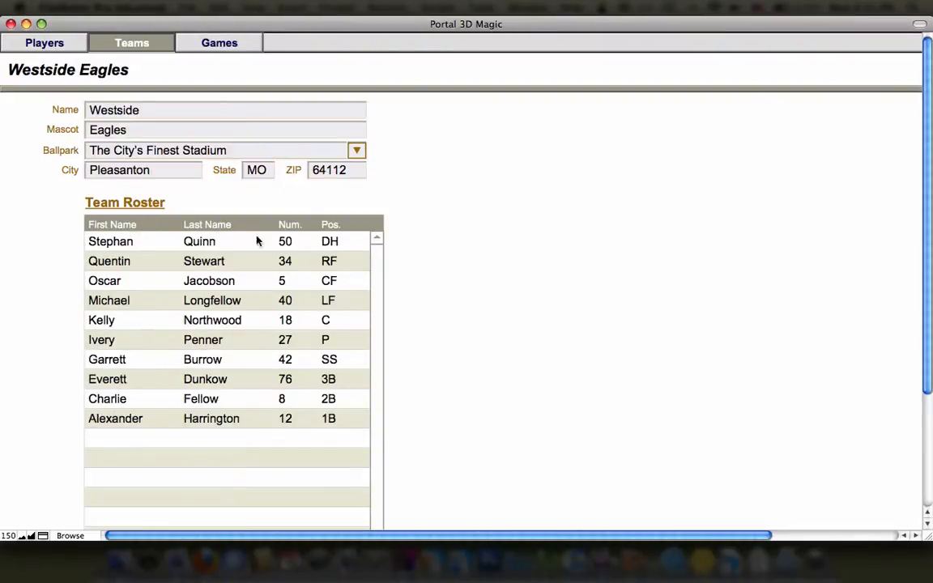
{"action": "left_click", "coordinate": [289, 226]}
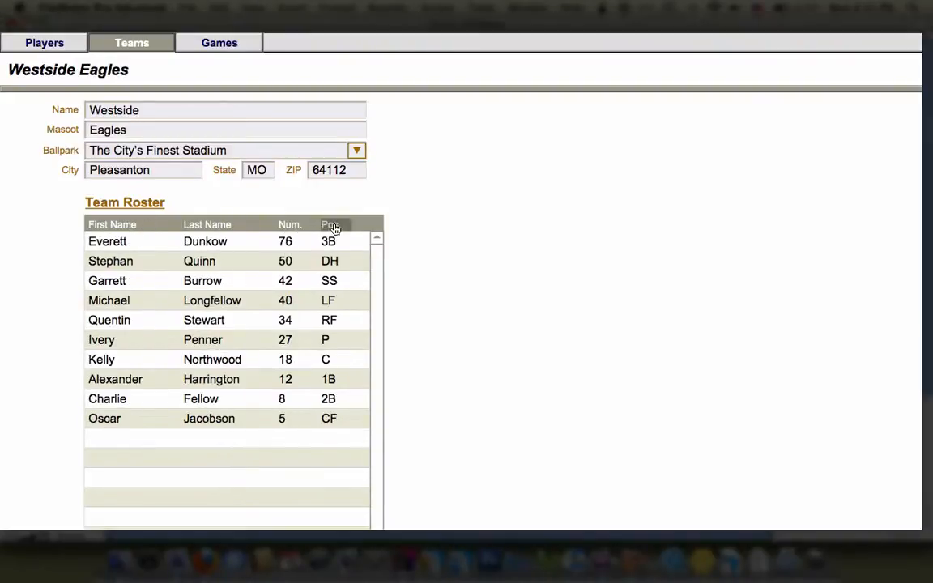
{"action": "left_click", "coordinate": [332, 226]}
{"action": "left_click", "coordinate": [332, 226]}
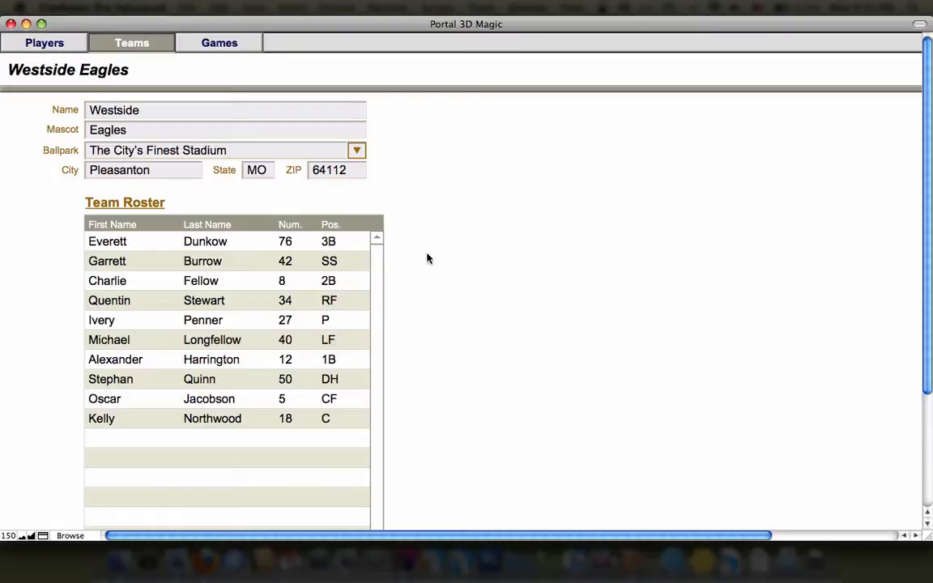
Widen the Team Roster portal and its header bar in the layout to make room for extra fields beside Pos
{"action": "key", "text": "super+l"}
{"action": "left_click", "coordinate": [387, 243]}
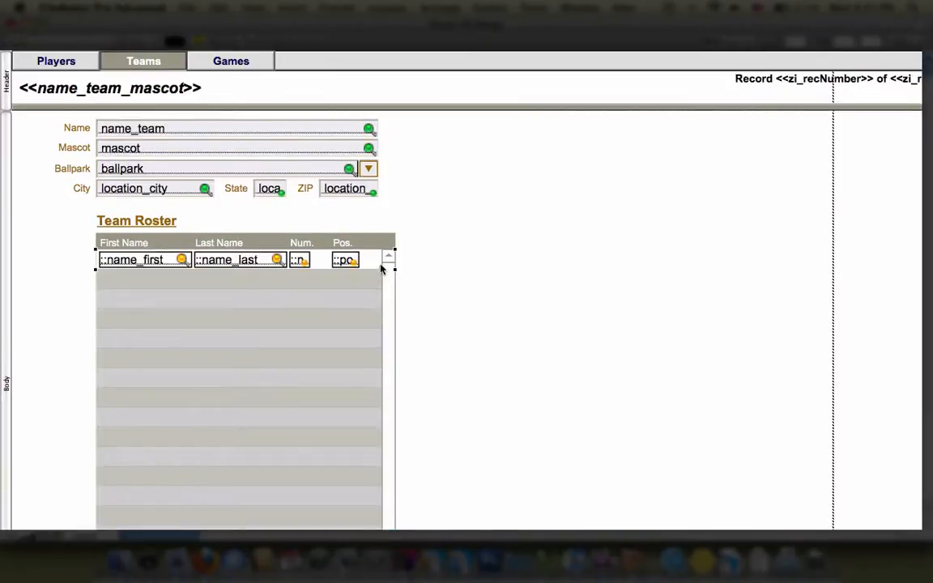
{"action": "left_click_drag", "start_coordinate": [396, 271], "coordinate": [703, 285]}
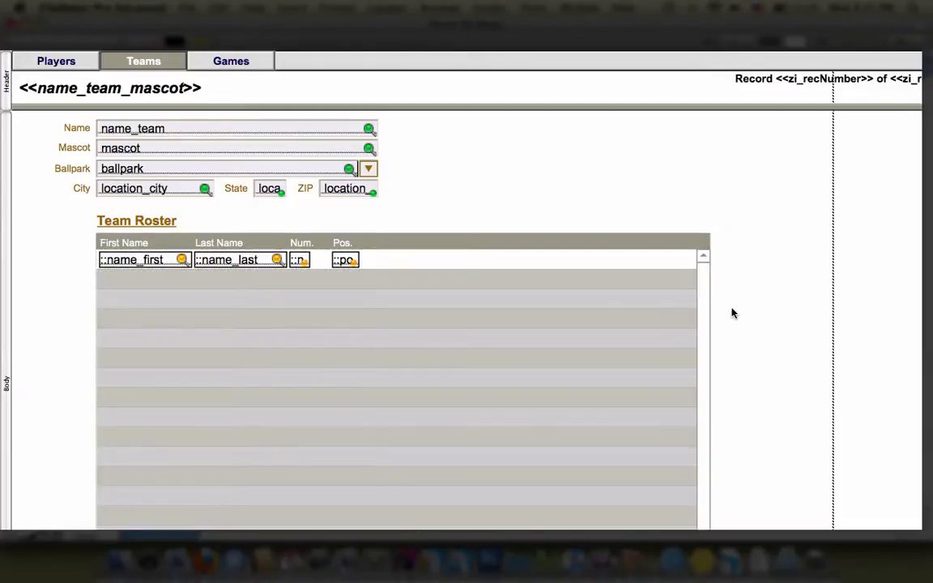
{"action": "key", "text": "super+b"}
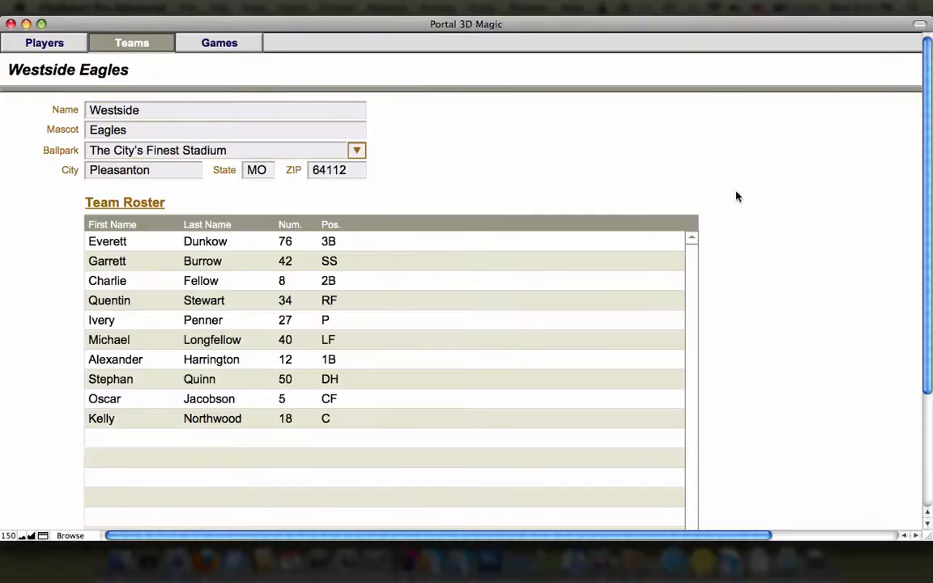
Duplicate the portal's name_last field in the layout and assign the copy to SortField without a label
{"action": "key", "text": "super+l"}
{"action": "left_click", "coordinate": [248, 262]}
{"action": "key", "text": "super+d"}
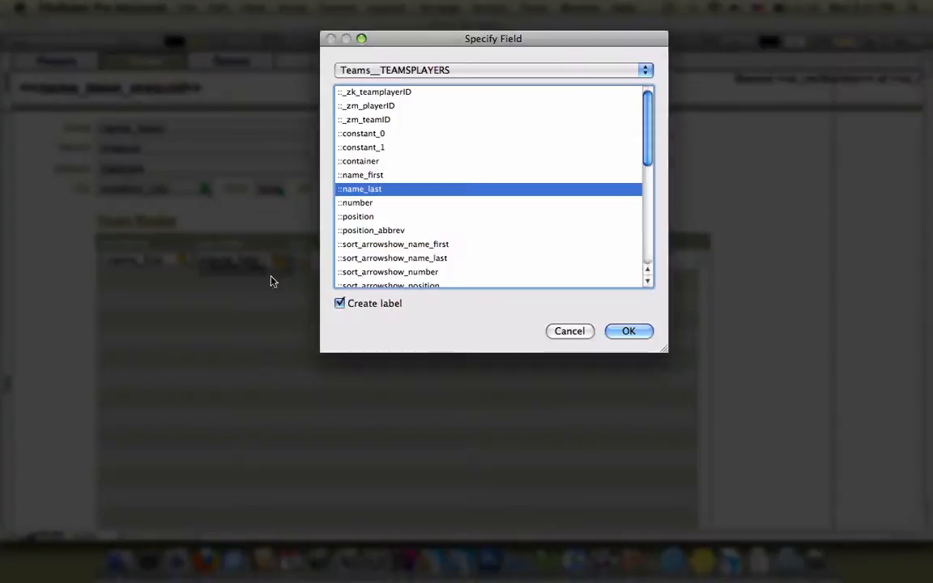
{"action": "left_click", "coordinate": [425, 230]}
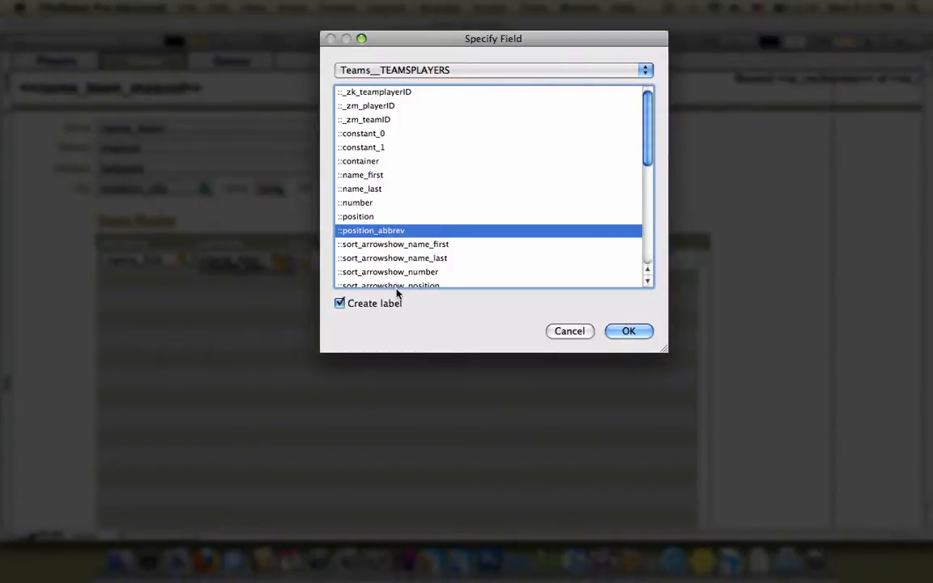
{"action": "key", "text": "Down"}
{"action": "scroll", "coordinate": [472, 210], "scroll_direction": "down", "scroll_amount": 3}
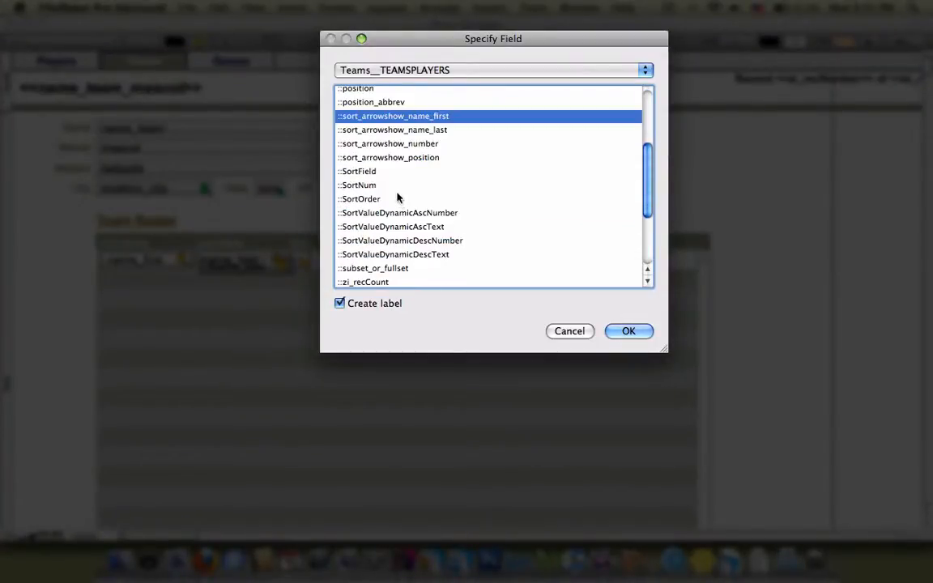
{"action": "key", "text": "Down"}
{"action": "key", "text": "Down"}
{"action": "key", "text": "Down"}
{"action": "key", "text": "Down"}
{"action": "left_click", "coordinate": [397, 303]}
{"action": "left_click", "coordinate": [628, 331]}
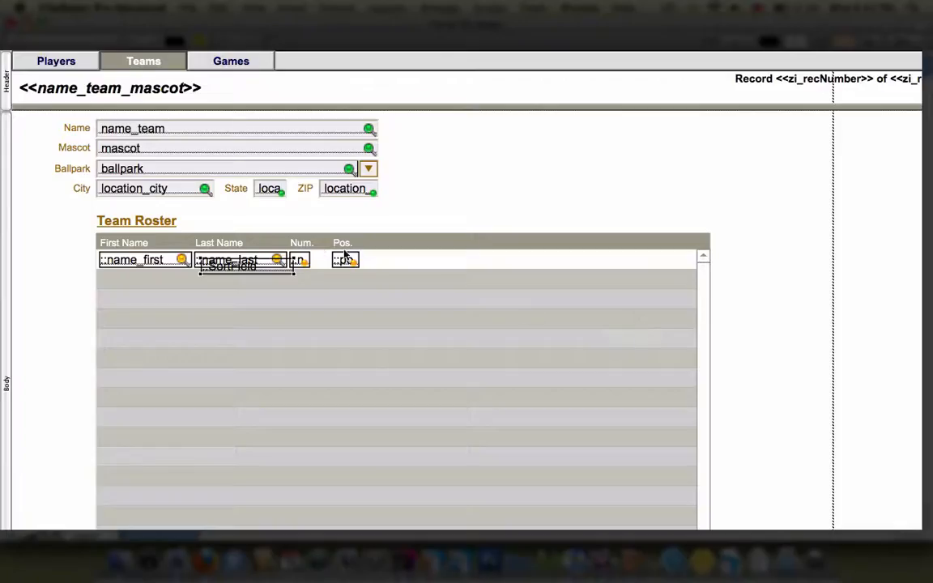
Move the SortField field into the blank area above the portal and fill it with pale yellow
{"action": "left_click_drag", "start_coordinate": [239, 265], "coordinate": [525, 177]}
{"action": "left_click", "coordinate": [761, 39]}
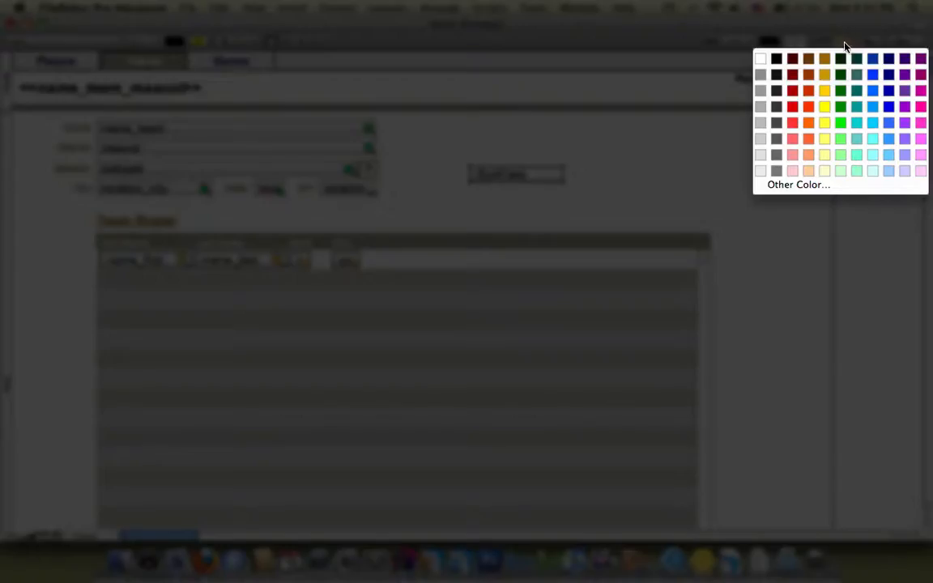
{"action": "left_click", "coordinate": [824, 171]}
Duplicate the SortField field, assign the copy to SortOrder and place it directly below the original
{"action": "double_click", "coordinate": [487, 179]}
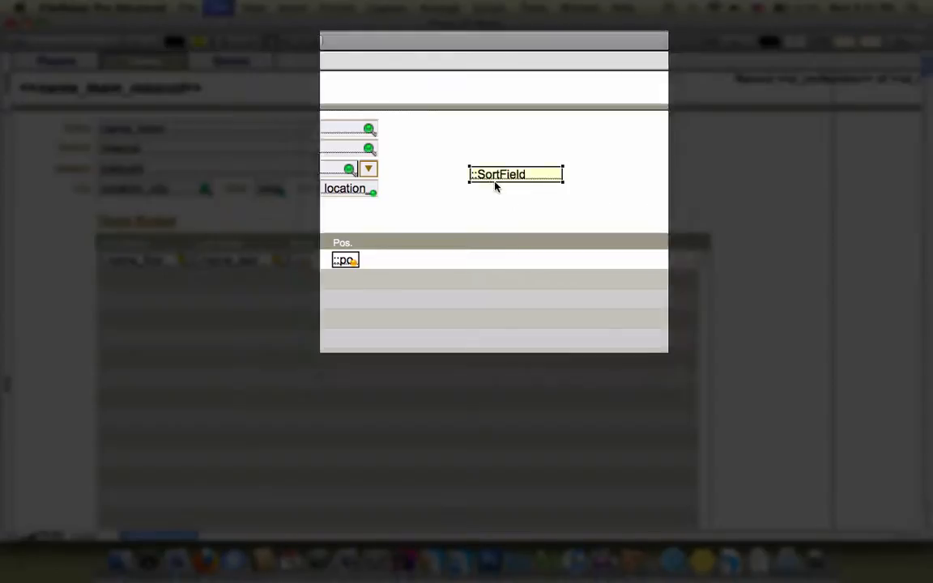
{"action": "scroll", "coordinate": [397, 250], "scroll_direction": "down", "scroll_amount": 2}
{"action": "scroll", "coordinate": [391, 247], "scroll_direction": "down", "scroll_amount": 2}
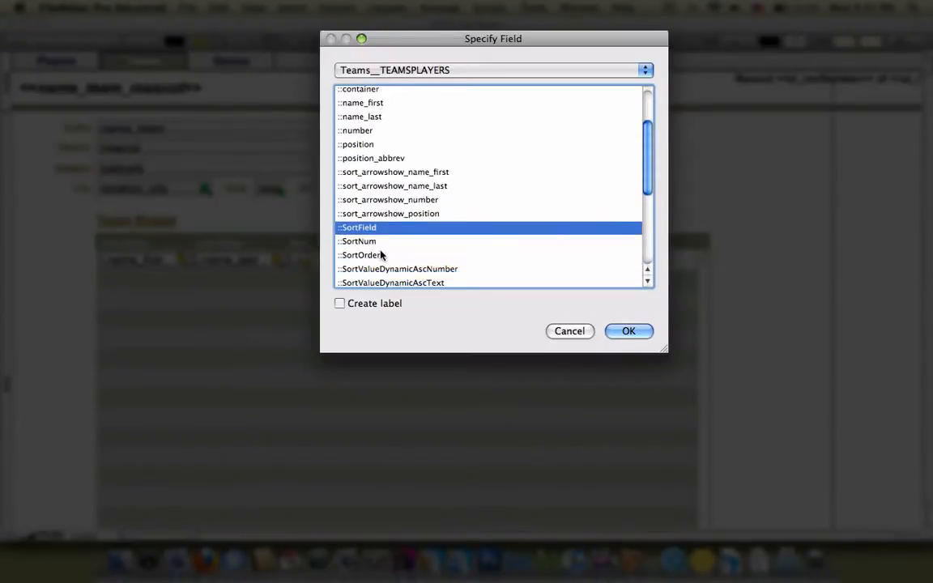
{"action": "double_click", "coordinate": [380, 259]}
{"action": "left_click_drag", "start_coordinate": [523, 184], "coordinate": [516, 196]}
{"action": "left_click", "coordinate": [590, 200]}
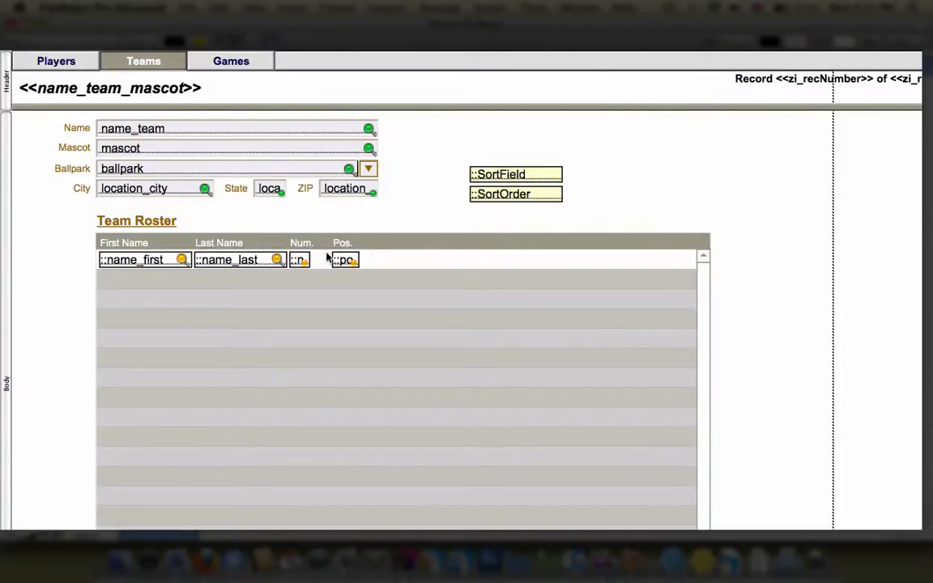
Duplicate name_last as SortValueDynamicAscNumber, place it in the portal row beside the position field and fill it pale yellow
{"action": "double_click", "coordinate": [253, 261]}
{"action": "scroll", "coordinate": [431, 215], "scroll_direction": "down", "scroll_amount": 5}
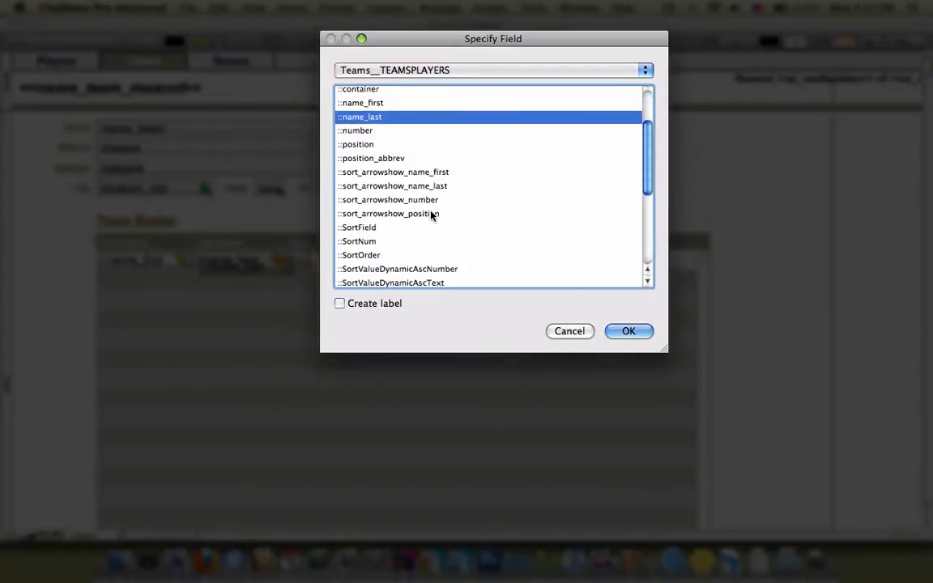
{"action": "double_click", "coordinate": [430, 201]}
{"action": "left_click_drag", "start_coordinate": [266, 266], "coordinate": [415, 262]}
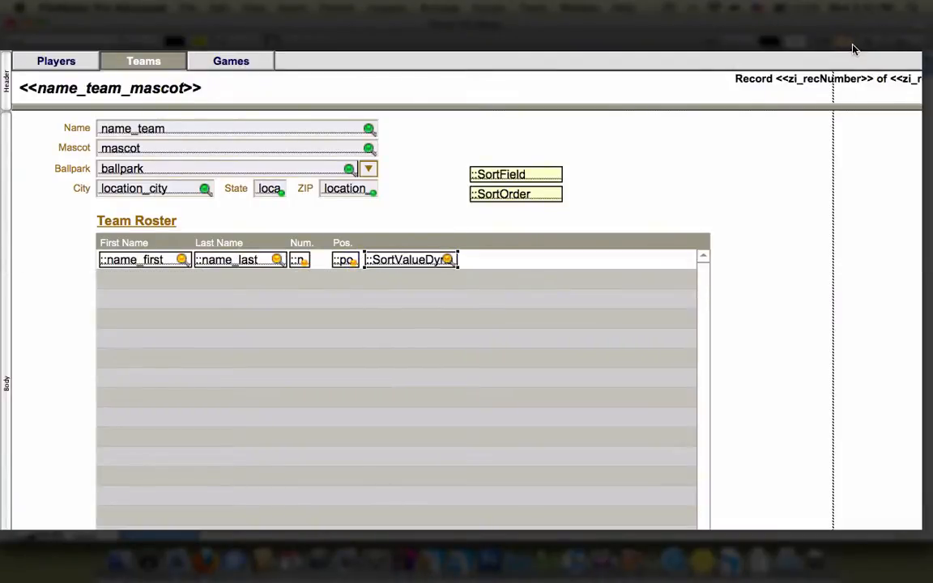
{"action": "left_click", "coordinate": [768, 41]}
{"action": "left_click", "coordinate": [450, 260]}
Add pale yellow copies for SortValueDynamicAscText and SortValueDynamicDescNumber side by side in the portal row
{"action": "double_click", "coordinate": [449, 259]}
{"action": "double_click", "coordinate": [411, 286]}
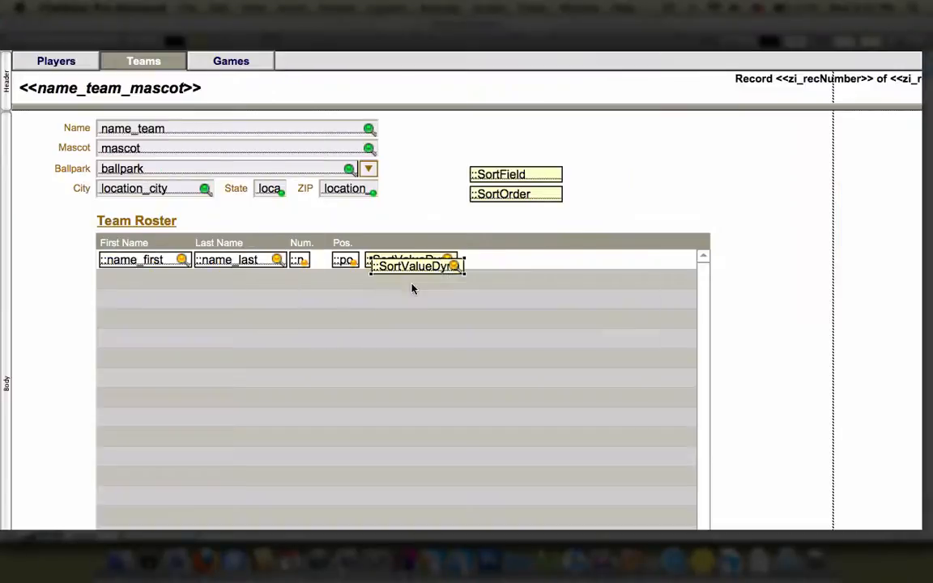
{"action": "left_click_drag", "start_coordinate": [442, 265], "coordinate": [530, 257]}
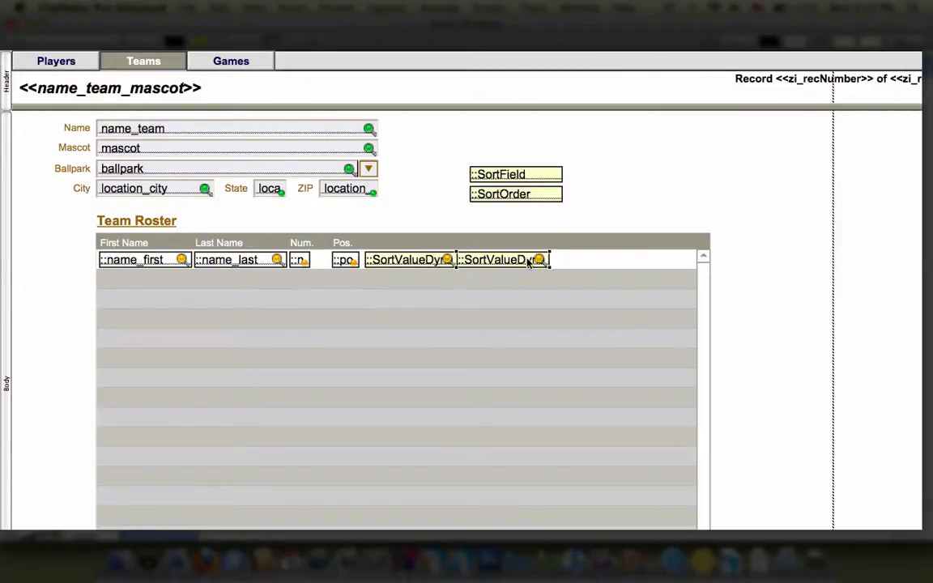
{"action": "double_click", "coordinate": [518, 259]}
{"action": "scroll", "coordinate": [493, 261], "scroll_direction": "down", "scroll_amount": 2}
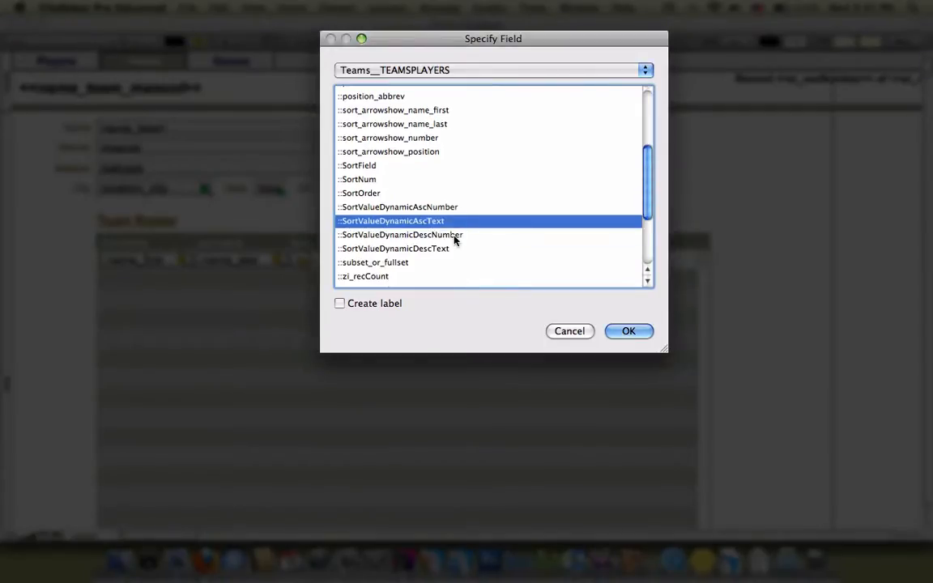
{"action": "double_click", "coordinate": [454, 235]}
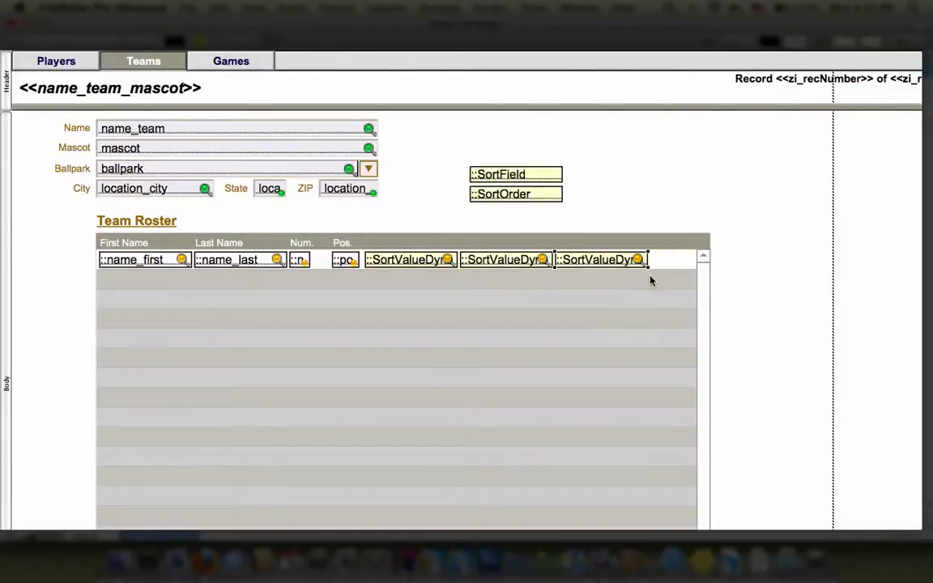
Add a SortValueDynamicDescText copy at the end of the portal row and widen the portal and header to enclose it
{"action": "double_click", "coordinate": [596, 263]}
{"action": "scroll", "coordinate": [527, 275], "scroll_direction": "down", "scroll_amount": 1}
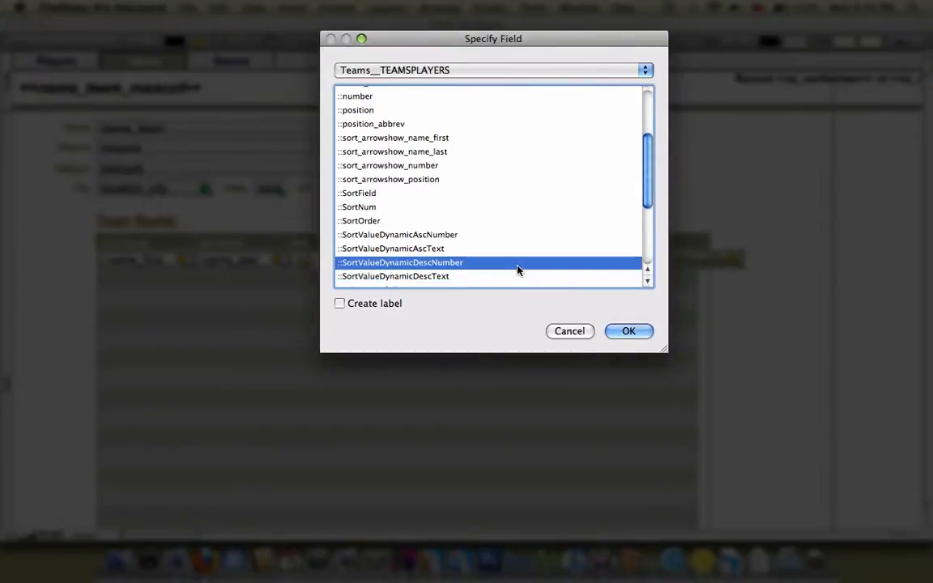
{"action": "double_click", "coordinate": [520, 276]}
{"action": "left_click", "coordinate": [673, 236], "text": "shift"}
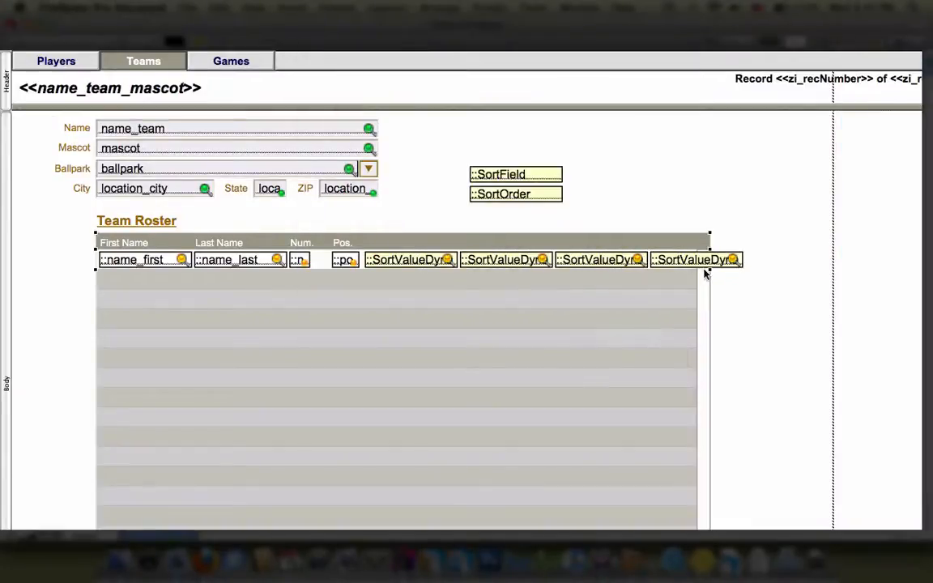
{"action": "left_click_drag", "start_coordinate": [710, 269], "coordinate": [781, 269]}
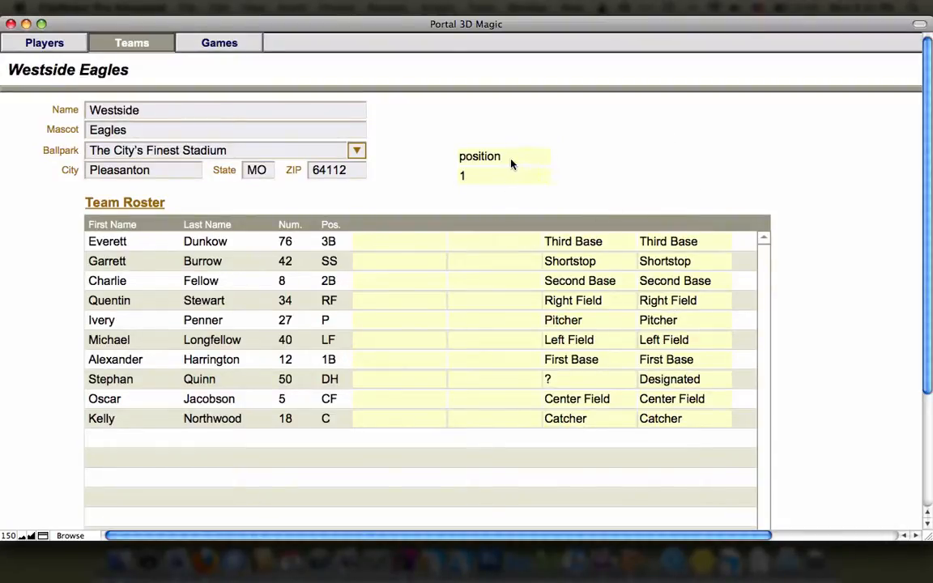
Sort the roster by last name, and check the script and parameter assigned to the Last Name header button in the layout
{"action": "left_click", "coordinate": [204, 224]}
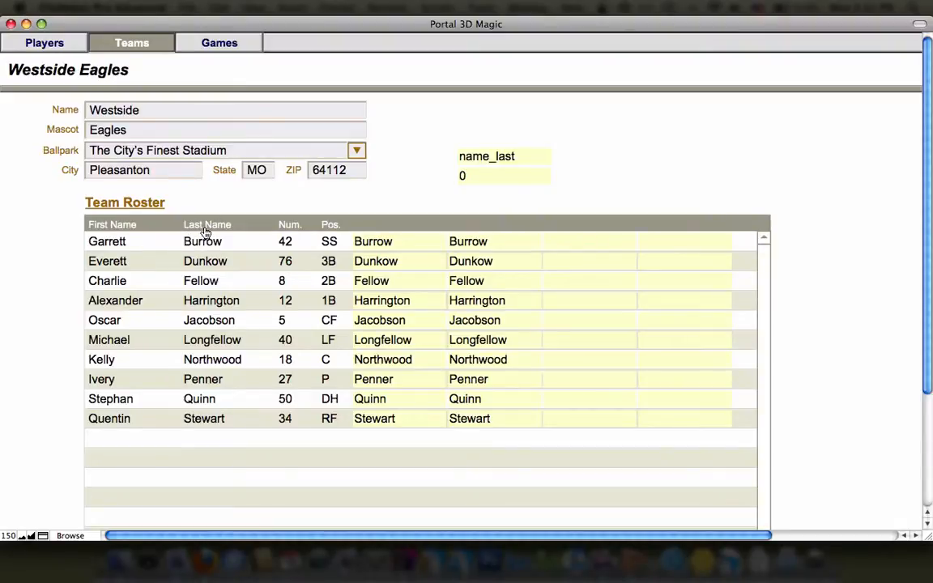
{"action": "key", "text": "super+l"}
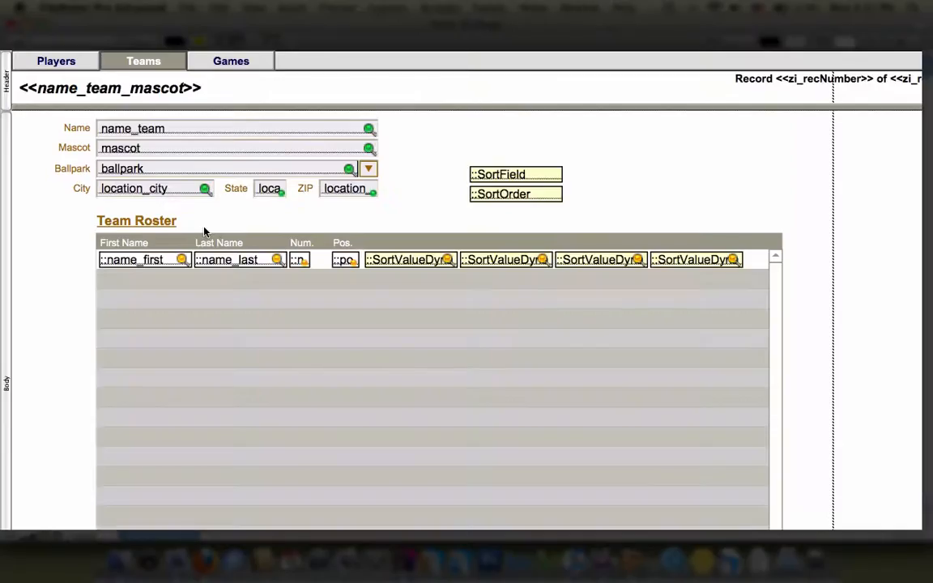
{"action": "double_click", "coordinate": [208, 248]}
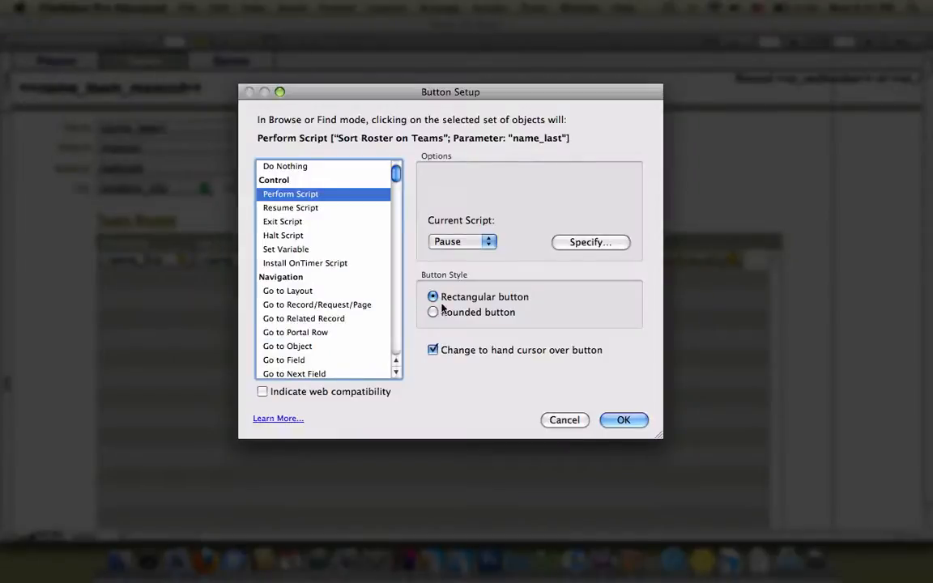
{"action": "left_click", "coordinate": [588, 243]}
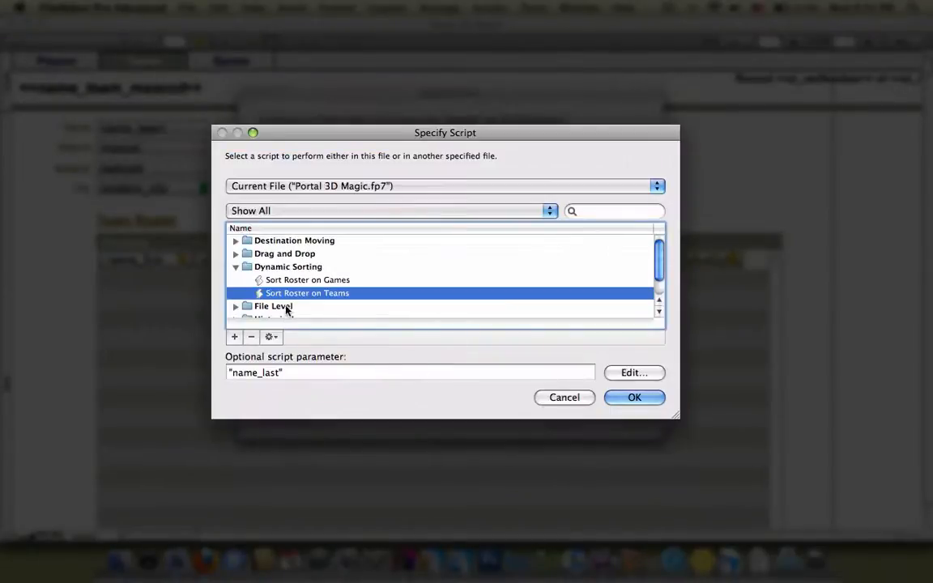
{"action": "left_click", "coordinate": [279, 372]}
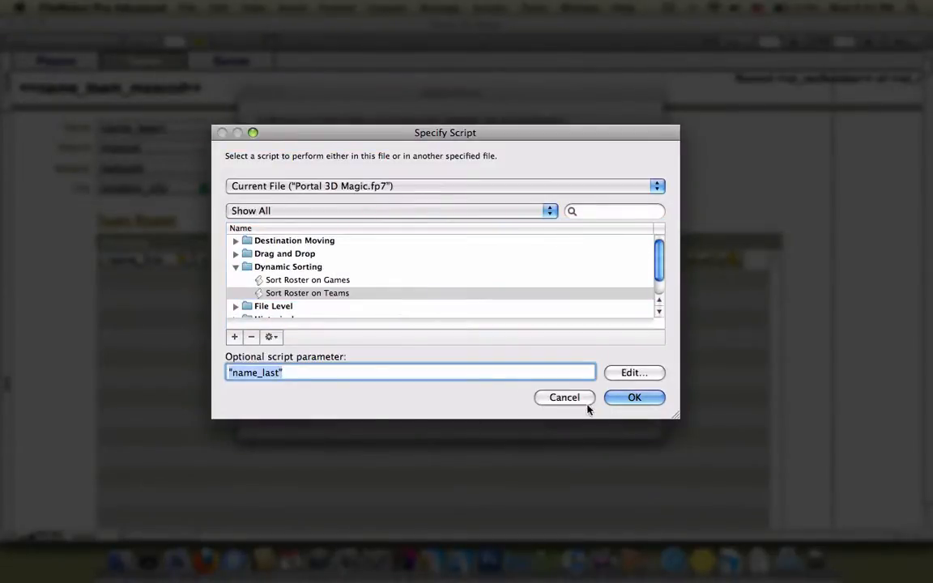
{"action": "left_click", "coordinate": [621, 397]}
{"action": "left_click", "coordinate": [566, 421]}
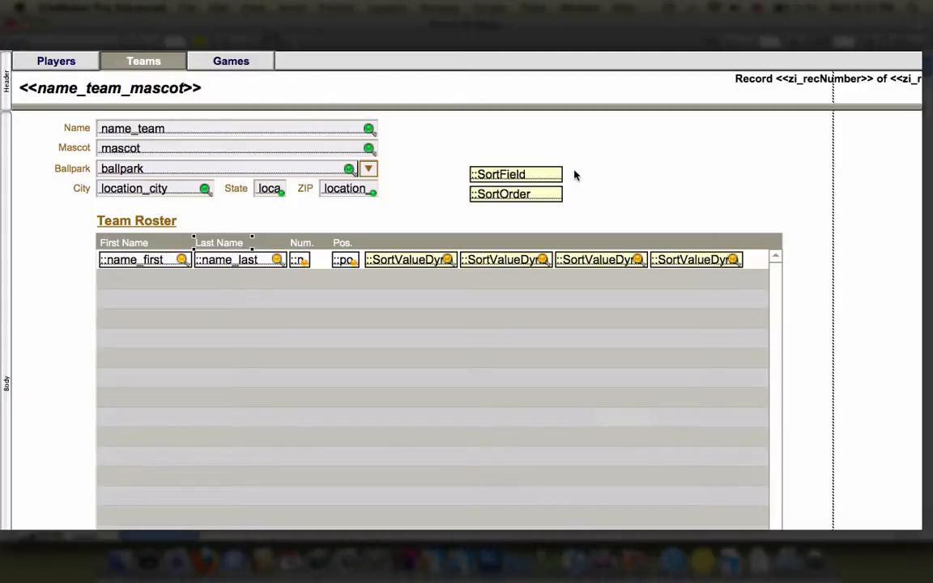
Sort the roster in Browse mode by first name, number and position to compare the sort field values
{"action": "key", "text": "super+b"}
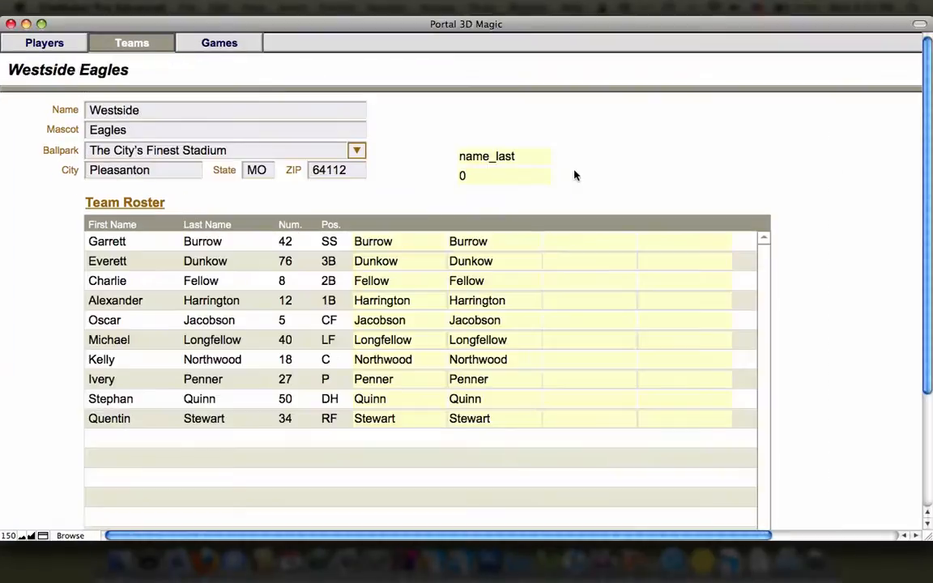
{"action": "left_click", "coordinate": [123, 225]}
{"action": "left_click", "coordinate": [310, 231]}
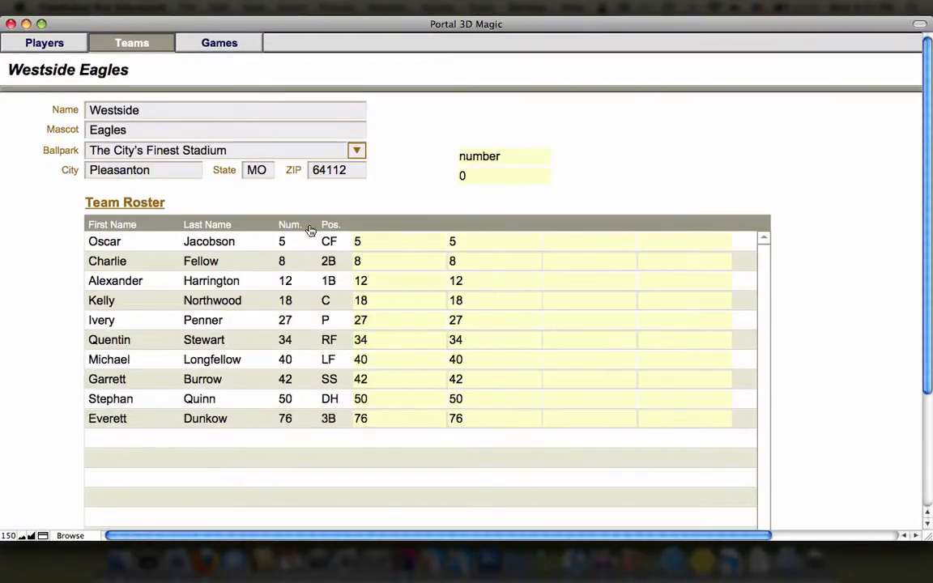
{"action": "left_click", "coordinate": [328, 229]}
Sort the roster by last name, switching repeatedly between ascending and descending to check SortOrder and the dynamic sort values
{"action": "left_click", "coordinate": [214, 226]}
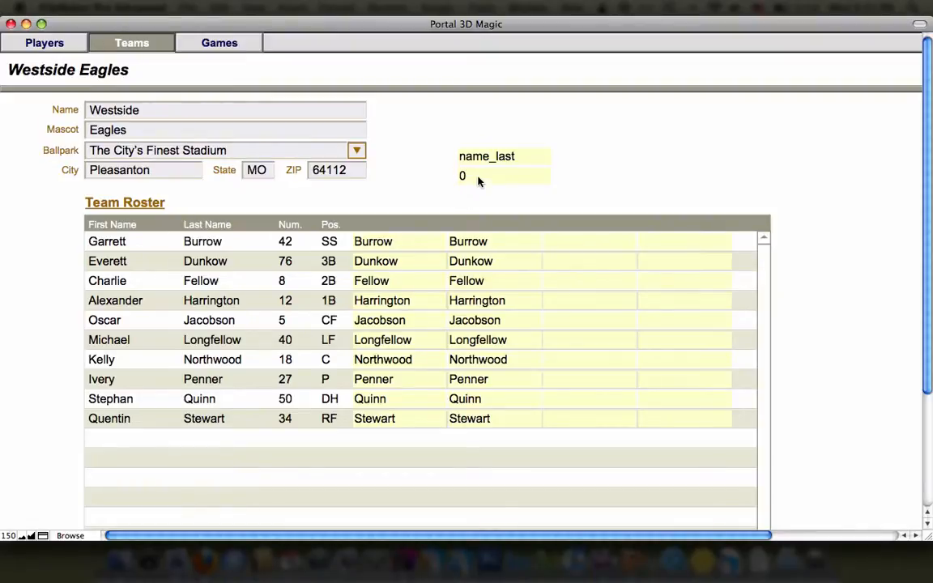
{"action": "left_click", "coordinate": [214, 225]}
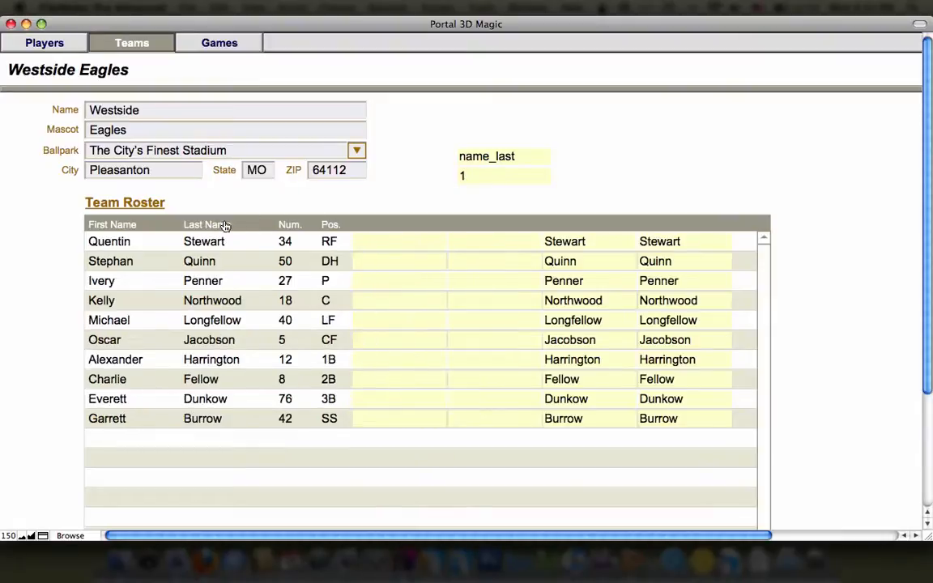
{"action": "left_click", "coordinate": [225, 226]}
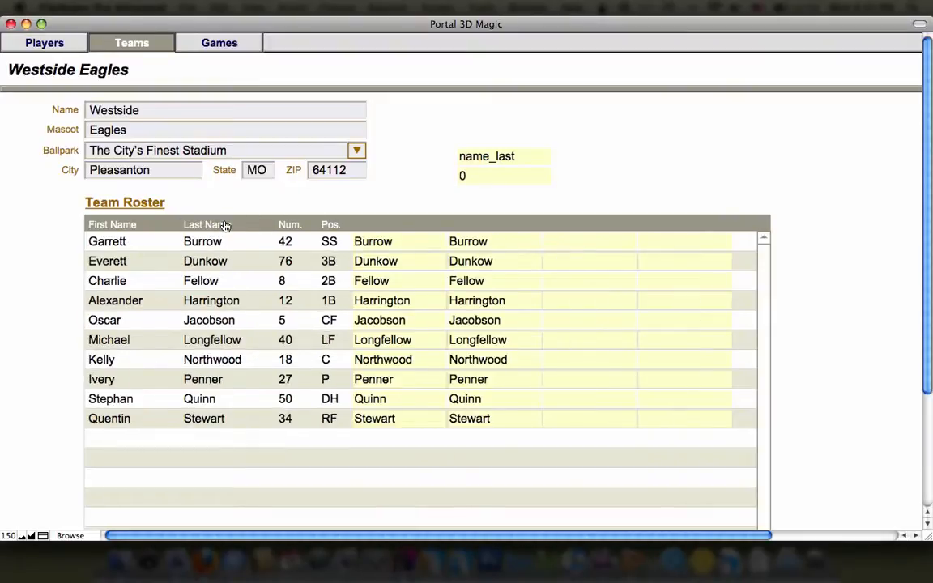
{"action": "left_click", "coordinate": [225, 226]}
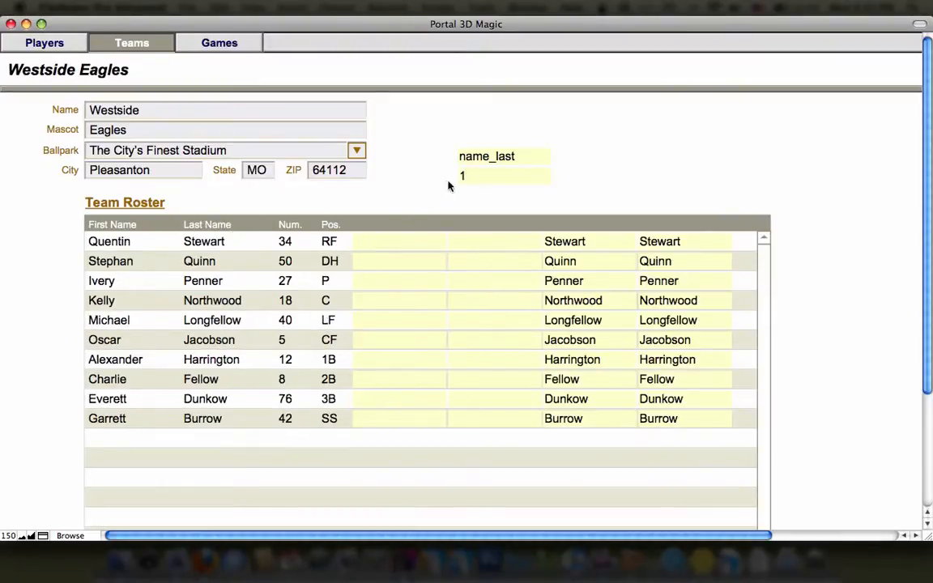
Sort the roster by number and by first name in both directions to check which dynamic sort fields fill
{"action": "left_click", "coordinate": [289, 226]}
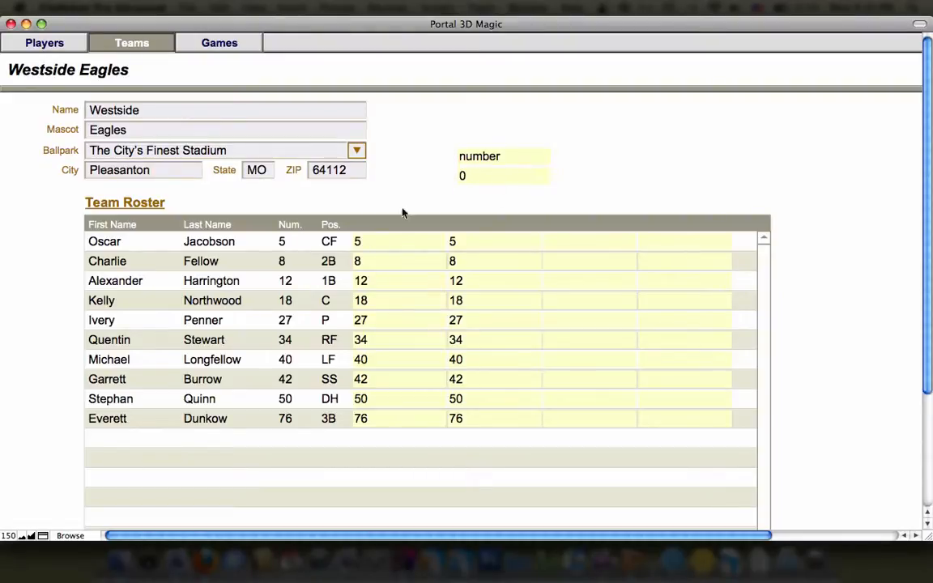
{"action": "left_click", "coordinate": [293, 228]}
{"action": "left_click", "coordinate": [293, 228]}
{"action": "left_click", "coordinate": [293, 228]}
{"action": "left_click", "coordinate": [134, 234]}
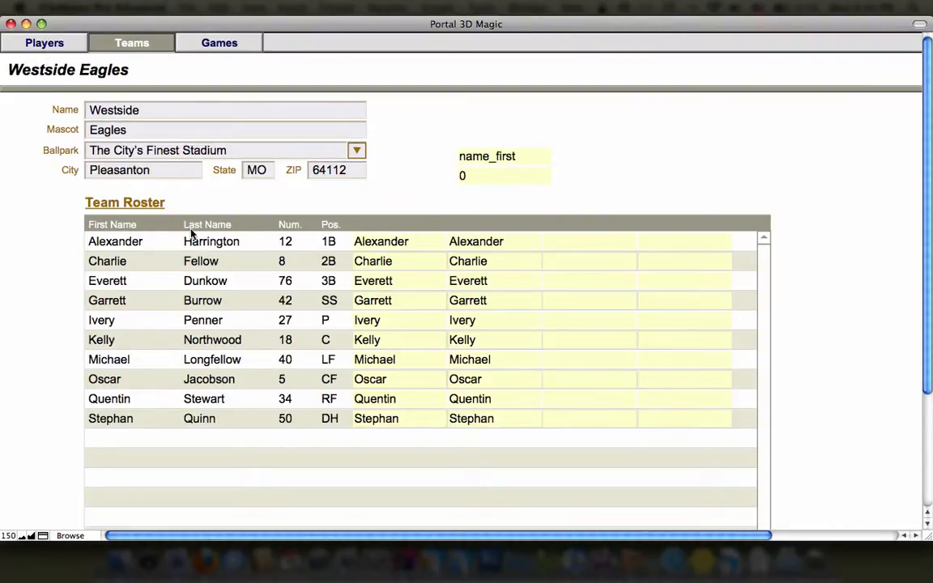
{"action": "left_click", "coordinate": [143, 230]}
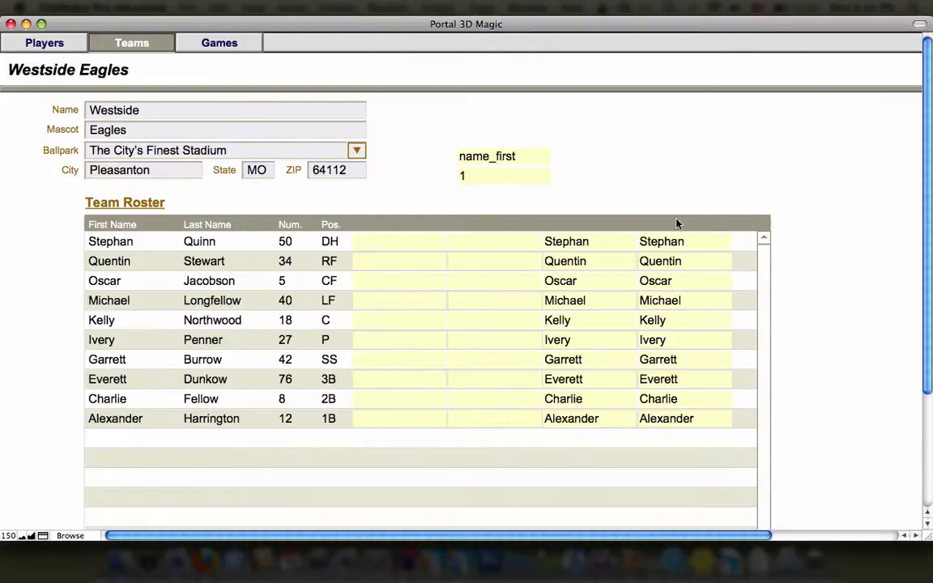